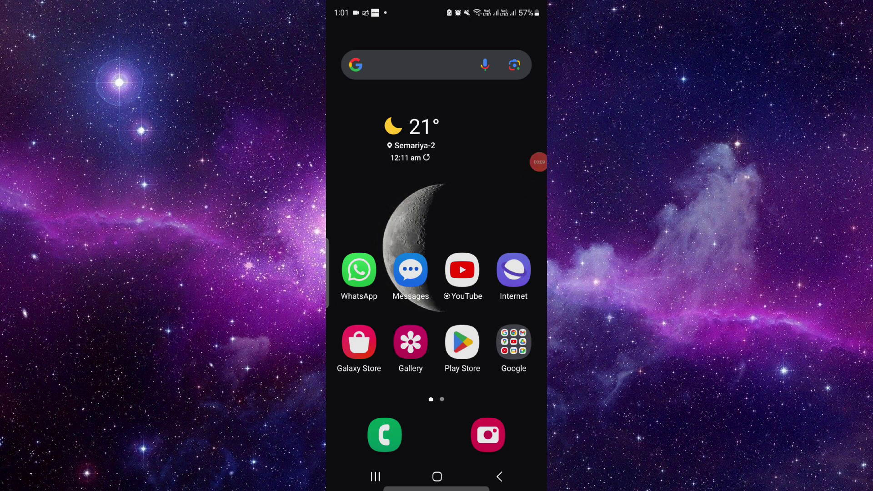
Swipe up on the Android home screen to open the app drawer.
left_click_drag(437, 382, 437, 171)
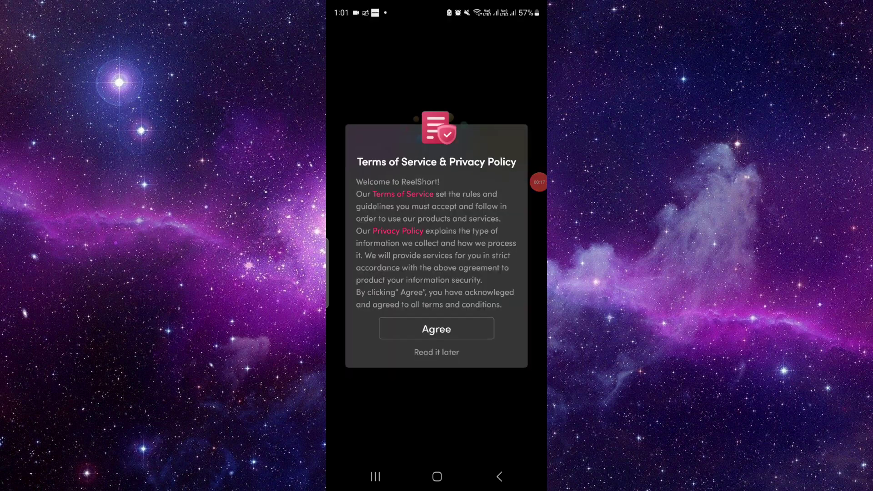
Accept the terms, dismiss the welcome offer, and claim the +10 daily check-in bonus.
left_click(437, 341)
left_click(436, 341)
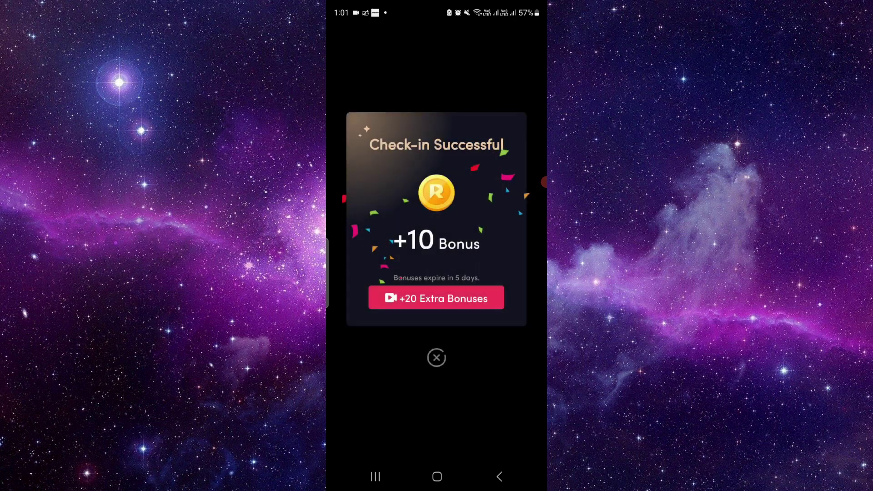
left_click(436, 357)
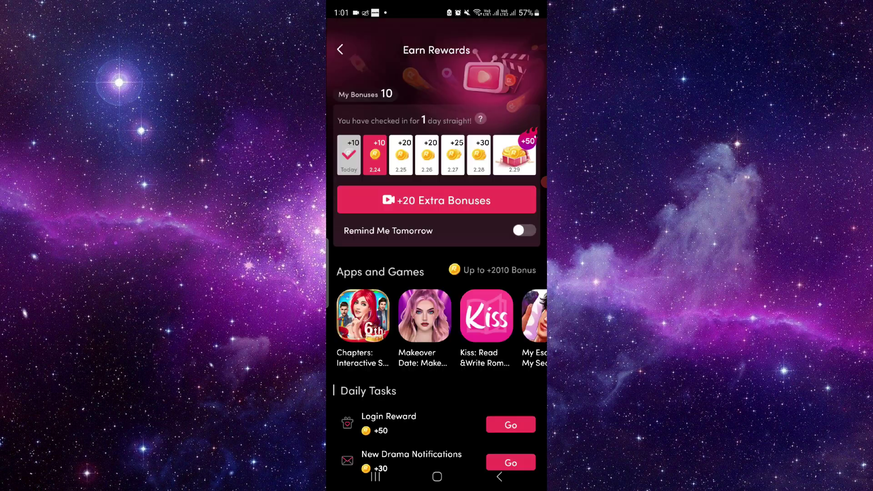
Back in My Wallet (10 bonus coins), view Transaction History, then open Episodes on Auto-unlock.
left_click(500, 476)
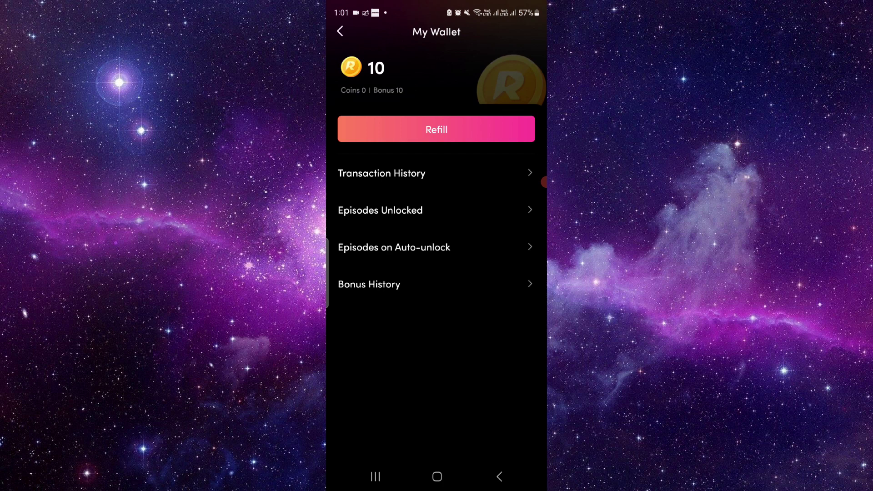
left_click(381, 173)
left_click(499, 476)
left_click(395, 247)
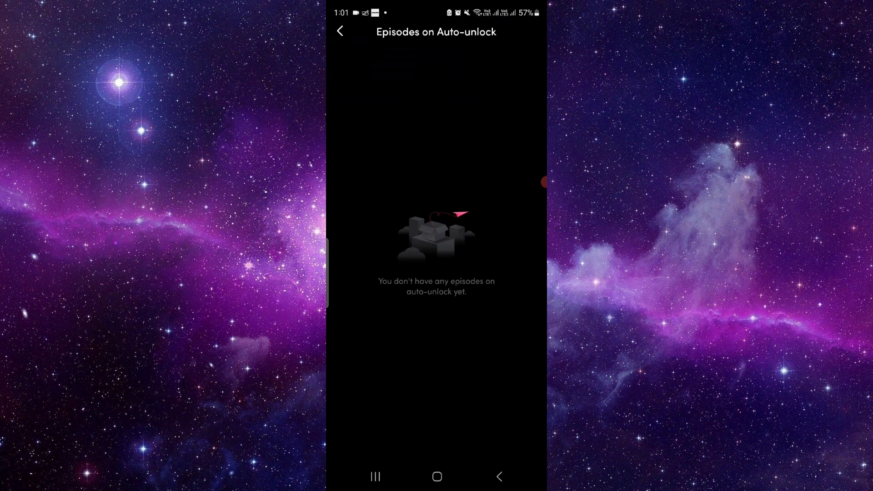
Review the +10 Check-In entry expiring Feb 29, 2024 in Bonus History, then return to the wallet.
left_click(500, 477)
left_click(382, 283)
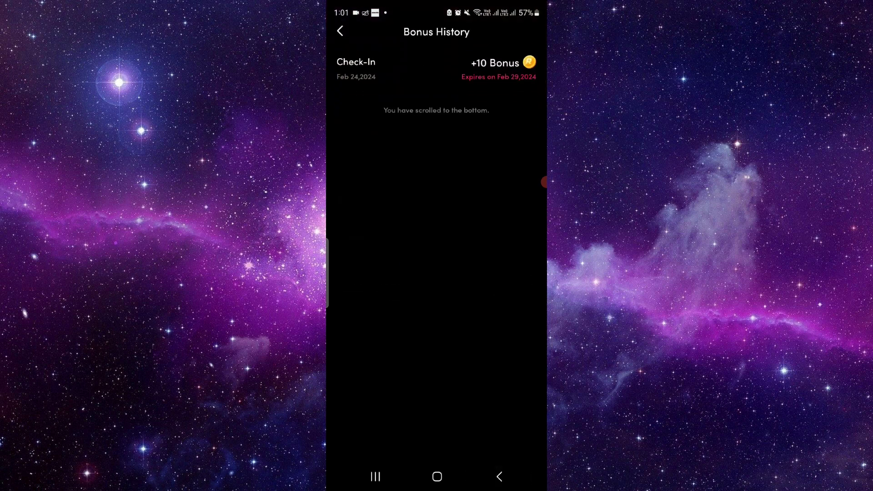
left_click_drag(544, 182, 521, 117)
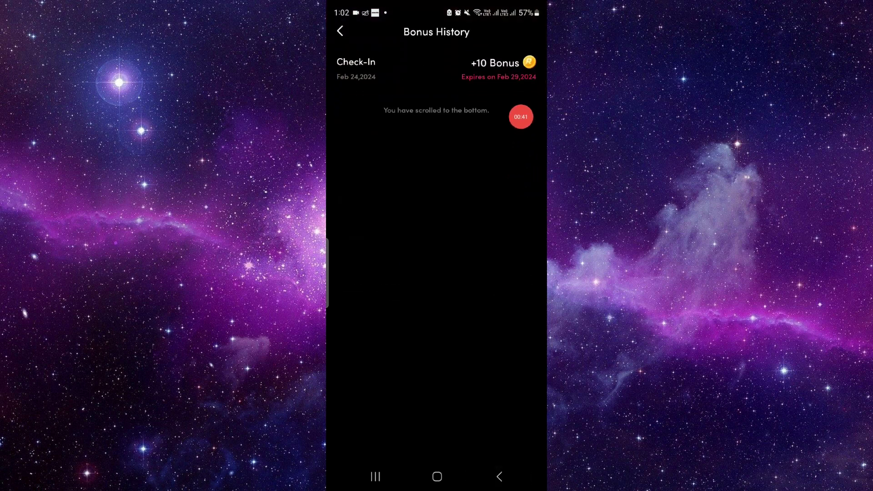
left_click_drag(532, 115, 517, 134)
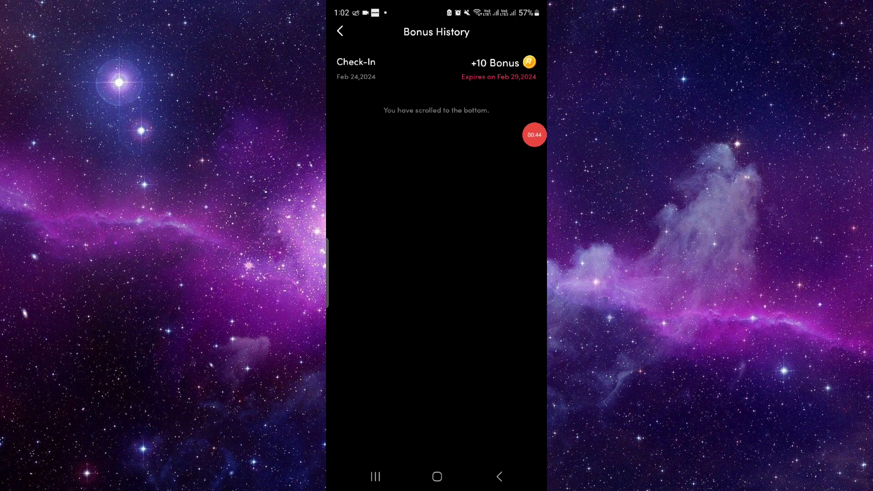
left_click(500, 477)
Exit ReelShort, swipe through the recent app cards, and return to the home screen.
left_click(499, 477)
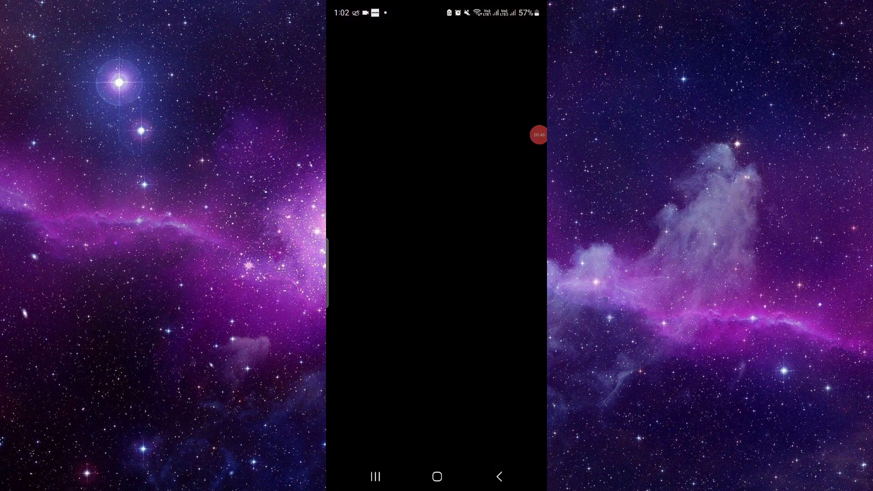
left_click(375, 477)
mouse_move(492, 205)
left_mouse_down()
mouse_move(382, 205)
mouse_move(519, 206)
left_mouse_up()
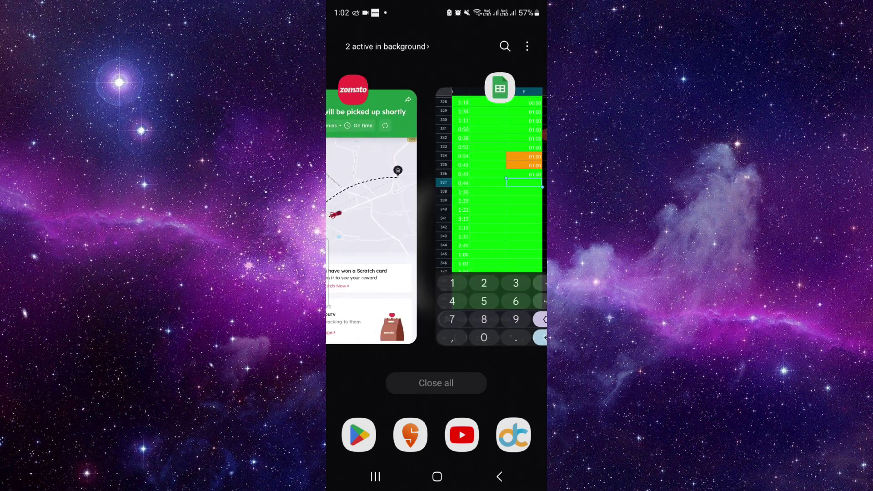
left_click(436, 477)
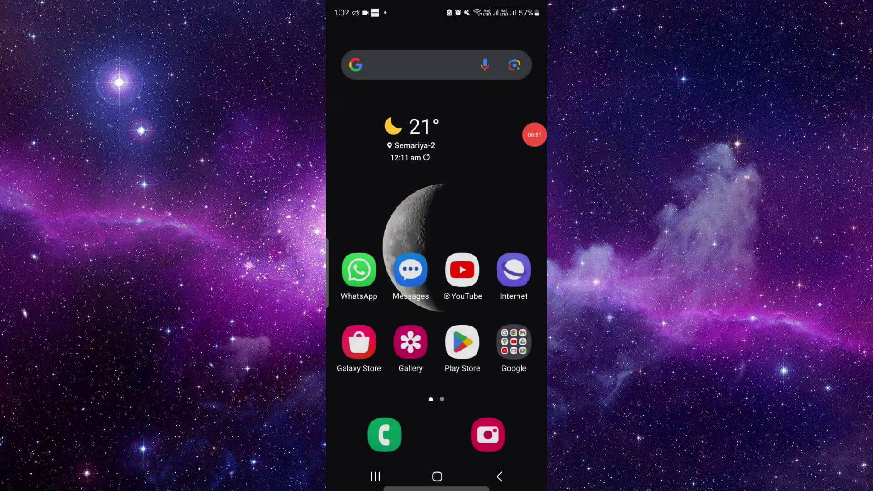